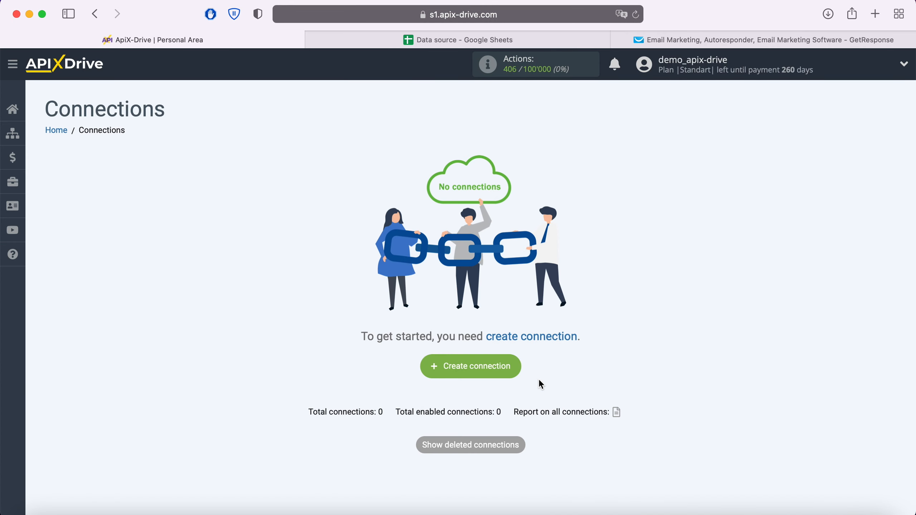
# Create a new connection and choose Google Sheets as its data source system.
pyautogui.click(511, 366)
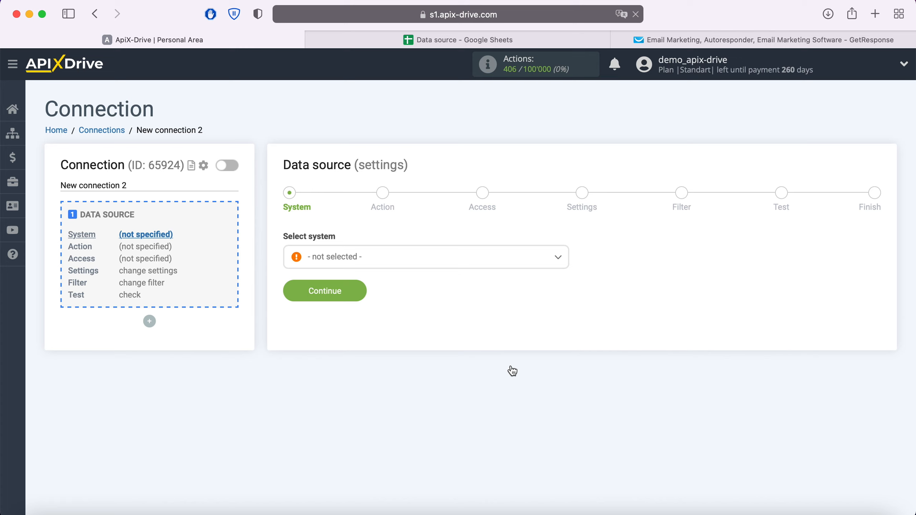
pyautogui.click(464, 261)
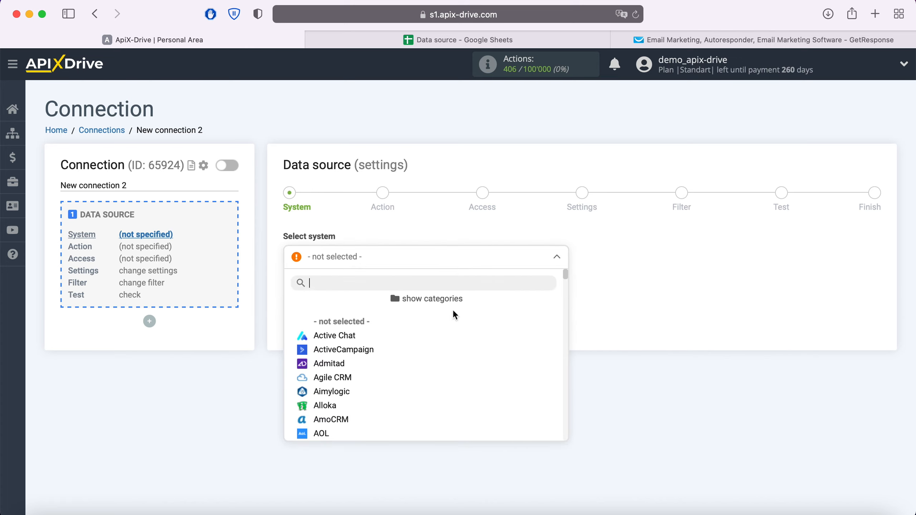
pyautogui.scroll(-10, 451, 362)
pyautogui.scroll(-15, 452, 362)
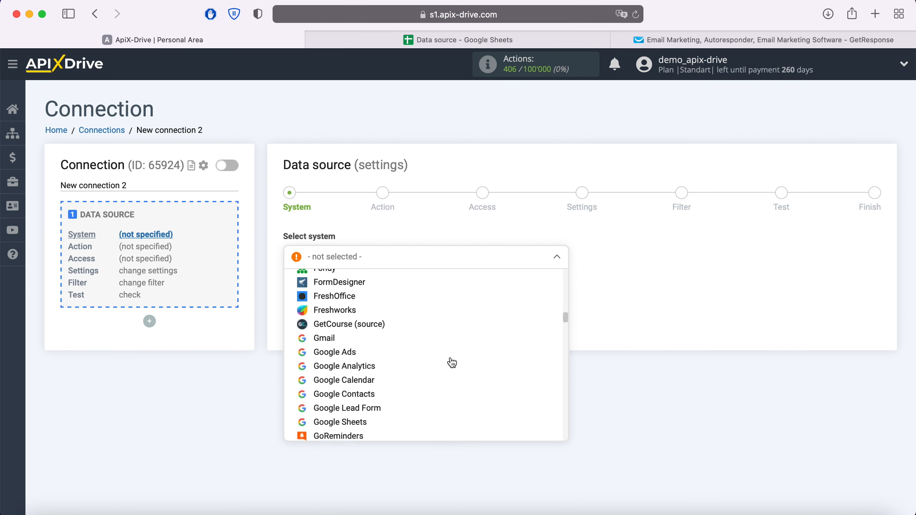
pyautogui.click(359, 330)
pyautogui.click(361, 292)
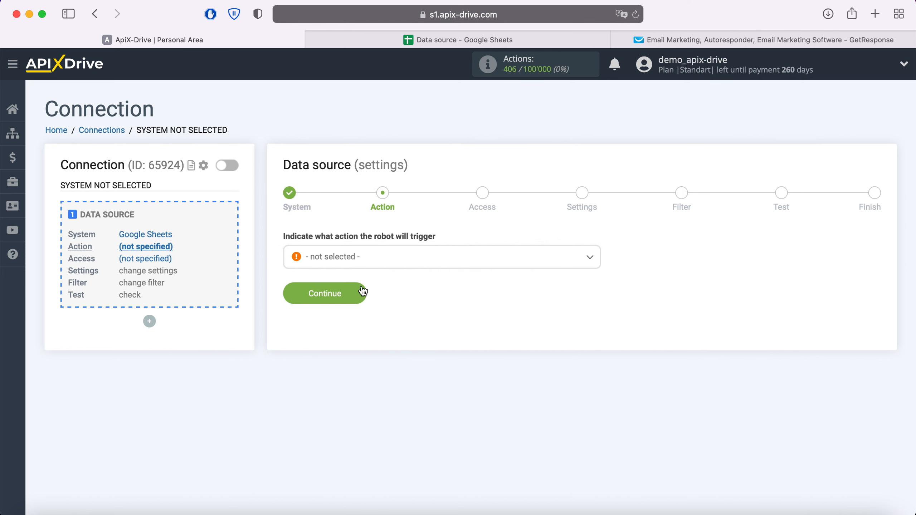
# Set the data source's trigger action to Get Rows (new) and continue to its access settings.
pyautogui.click(377, 261)
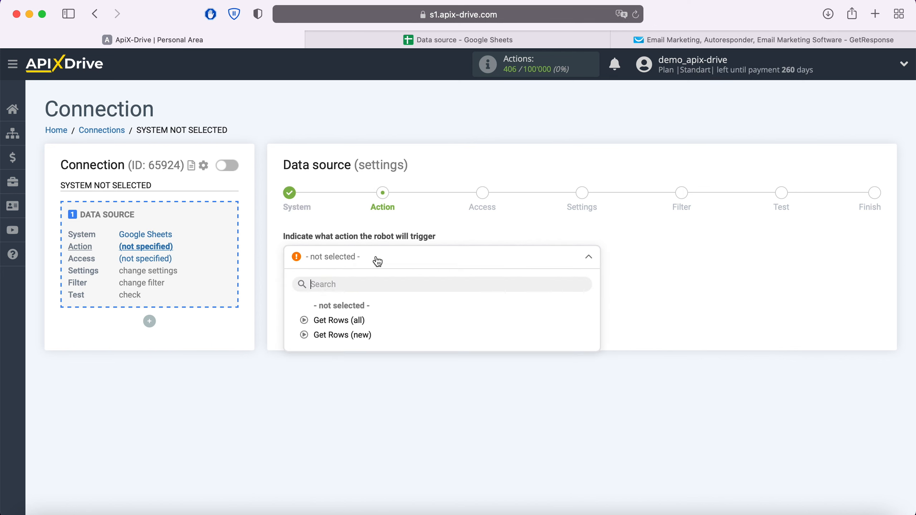
pyautogui.click(360, 336)
pyautogui.click(358, 297)
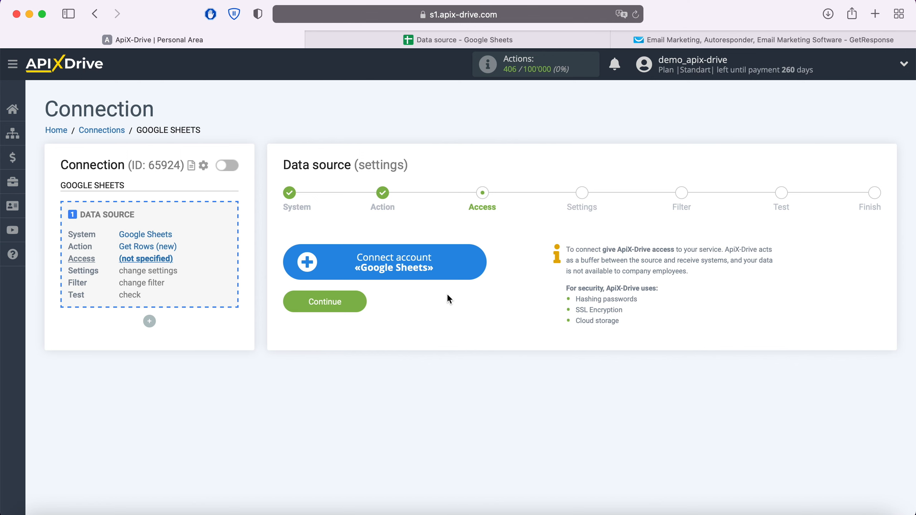
# Start connecting a Google Sheets account and sign in to Google with the saved account e-mail and password.
pyautogui.click(481, 266)
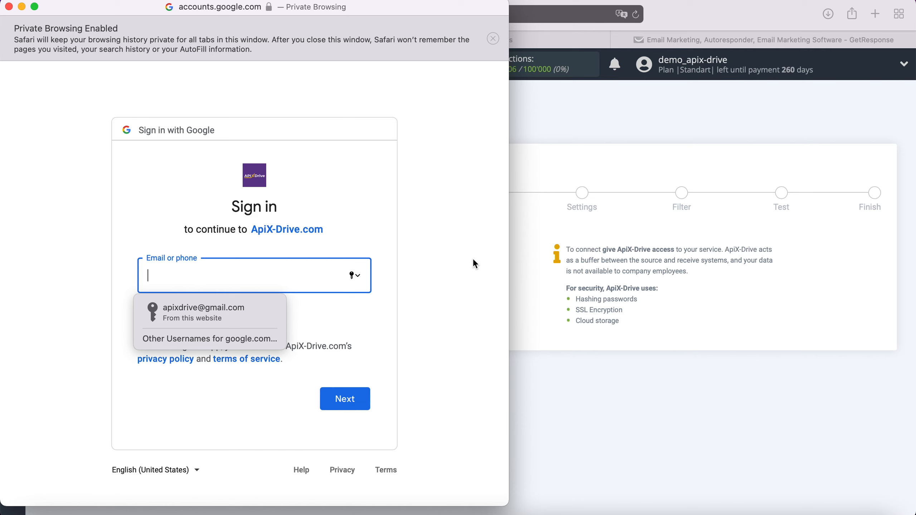
pyautogui.click(266, 305)
pyautogui.click(364, 397)
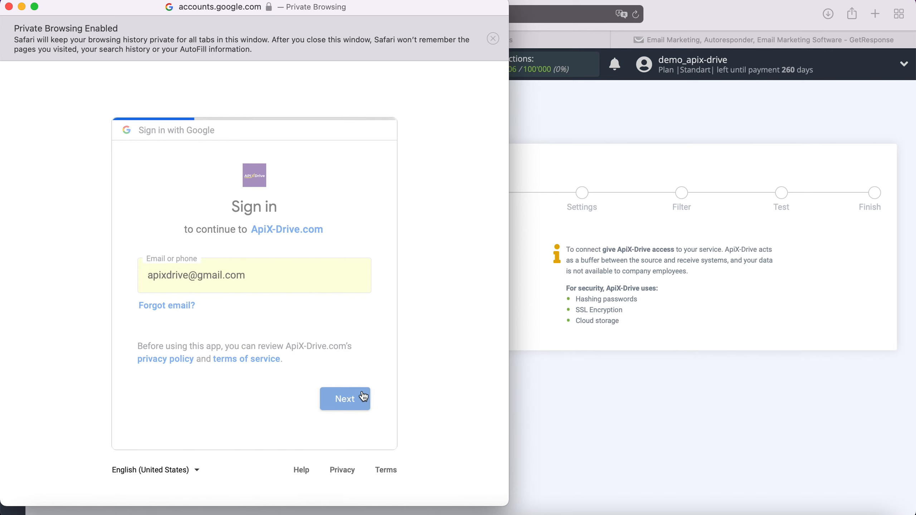
pyautogui.click(251, 314)
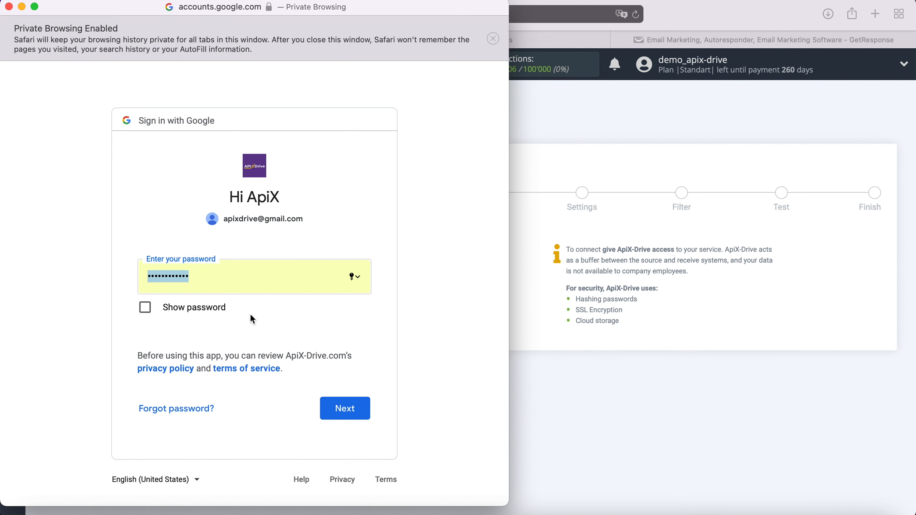
pyautogui.click(357, 406)
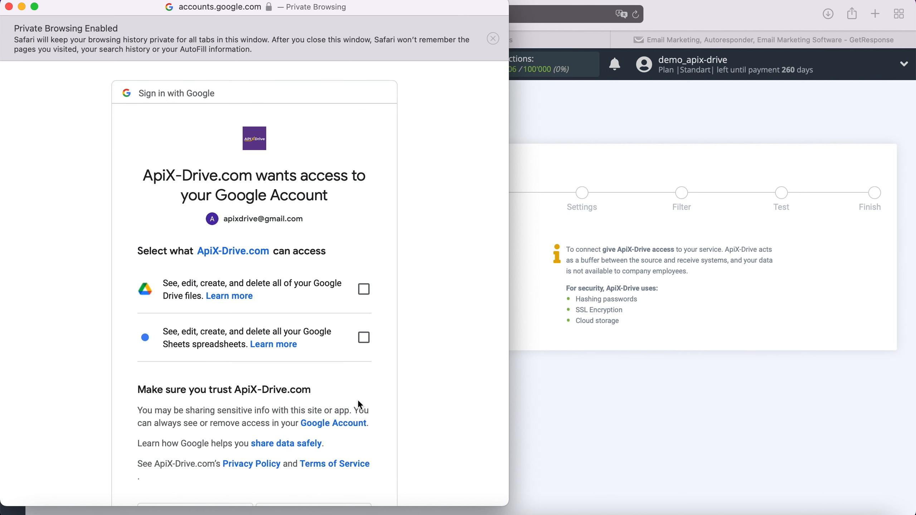
# Grant ApiX-Drive.com access to all Google Drive files and Google Sheets spreadsheets, and approve the request.
pyautogui.click(364, 289)
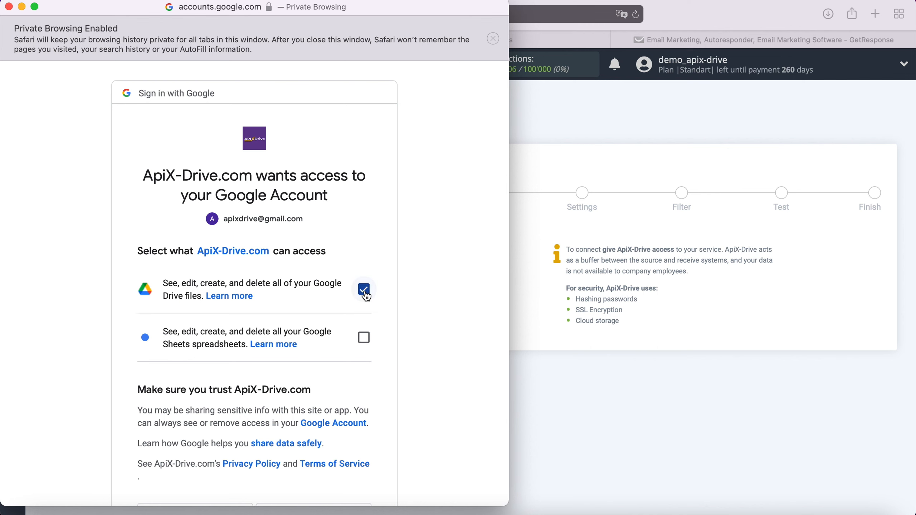
pyautogui.click(364, 338)
pyautogui.scroll(-5, 393, 335)
pyautogui.click(348, 411)
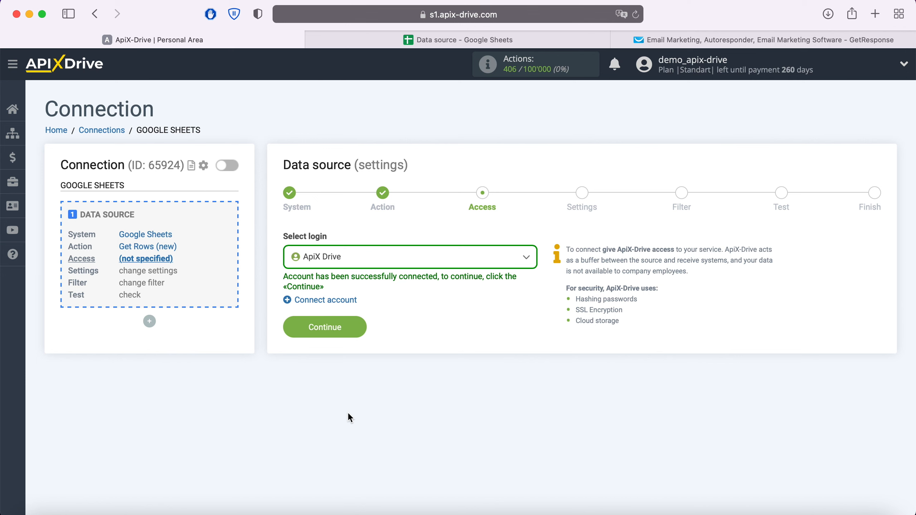
# Select the connected ApiX Drive login for the data source and continue to its settings.
pyautogui.click(419, 260)
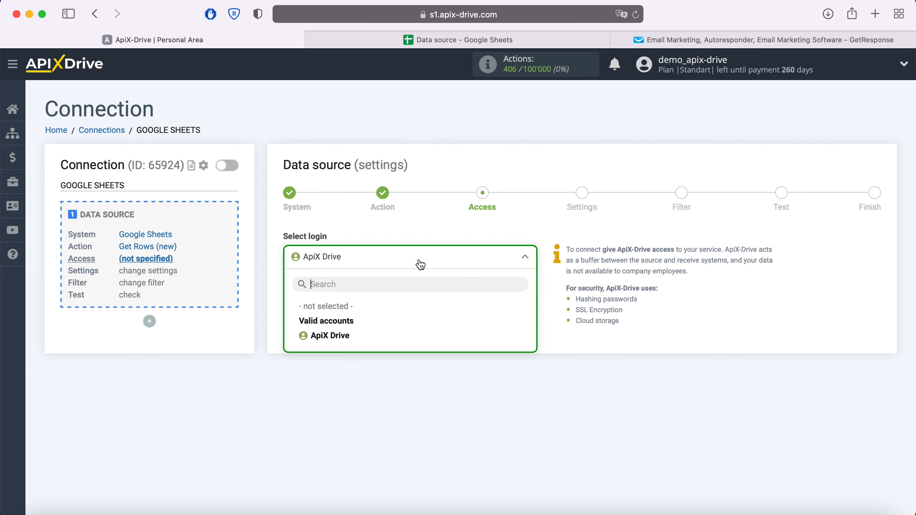
pyautogui.click(352, 334)
pyautogui.click(353, 329)
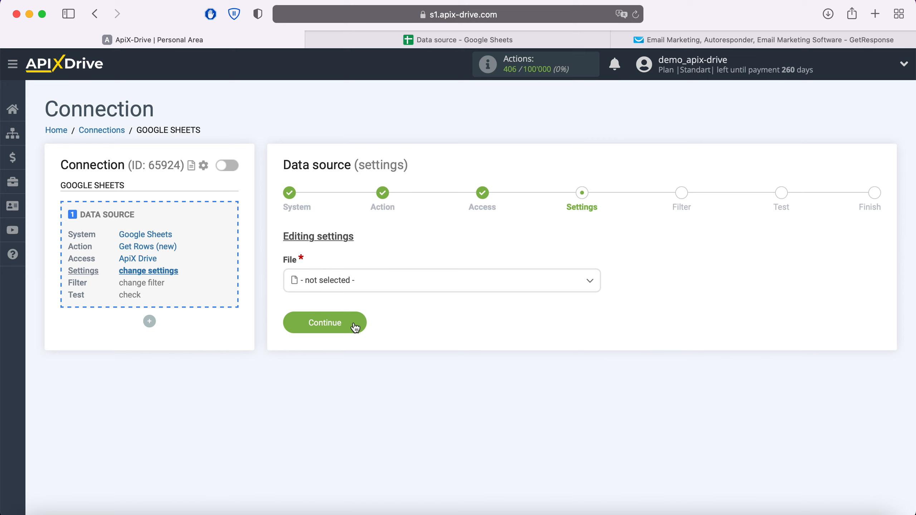
# Choose the Data source file and its Data source sheet as the spreadsheet to read from.
pyautogui.click(343, 286)
pyautogui.click(341, 360)
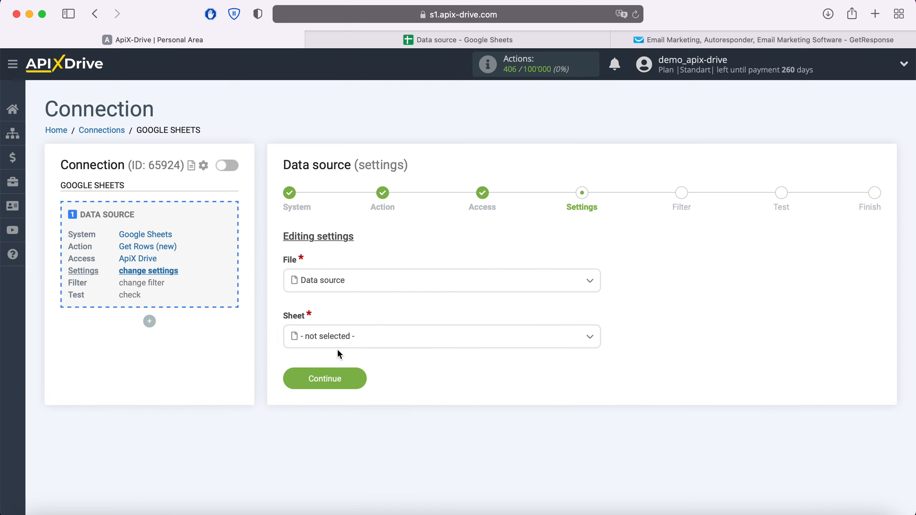
pyautogui.click(337, 343)
pyautogui.click(341, 403)
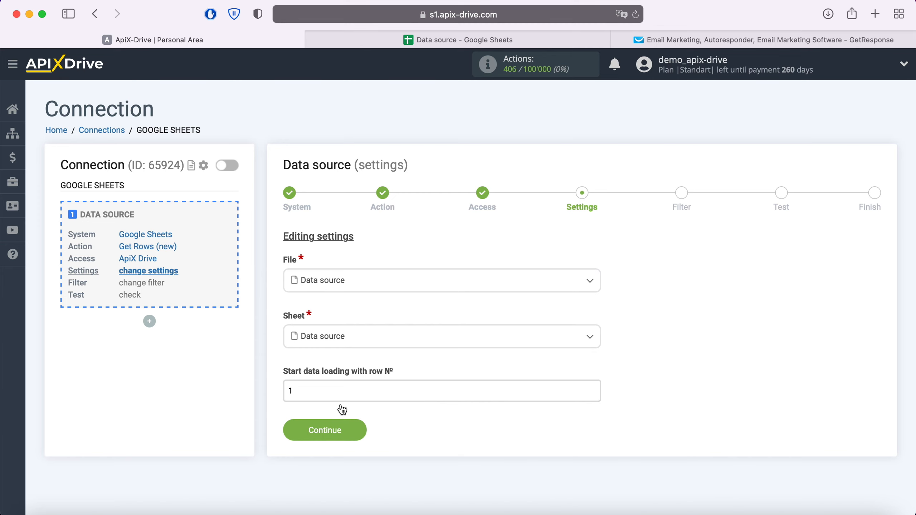
# Check the row layout in the Data source spreadsheet, then set data loading to start with row 2 and continue.
pyautogui.click(449, 40)
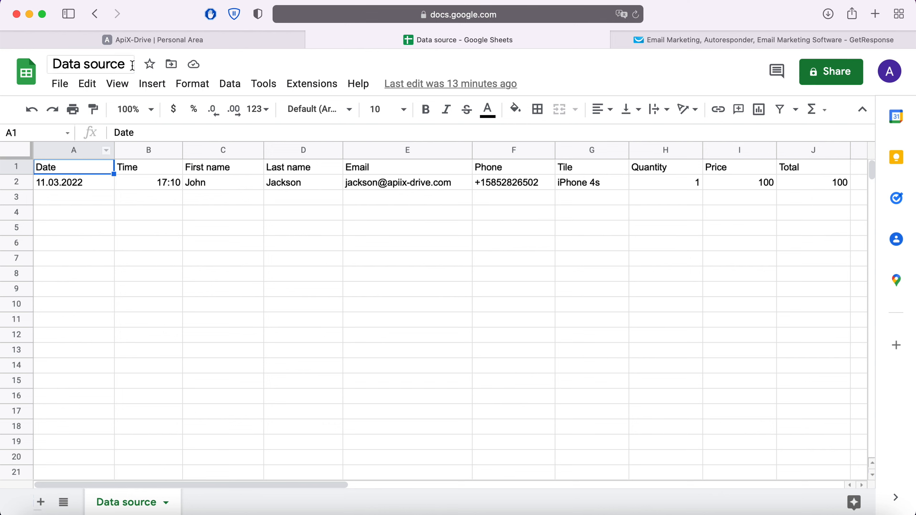
pyautogui.click(152, 40)
pyautogui.moveTo(321, 397); pyautogui.dragTo(276, 398)
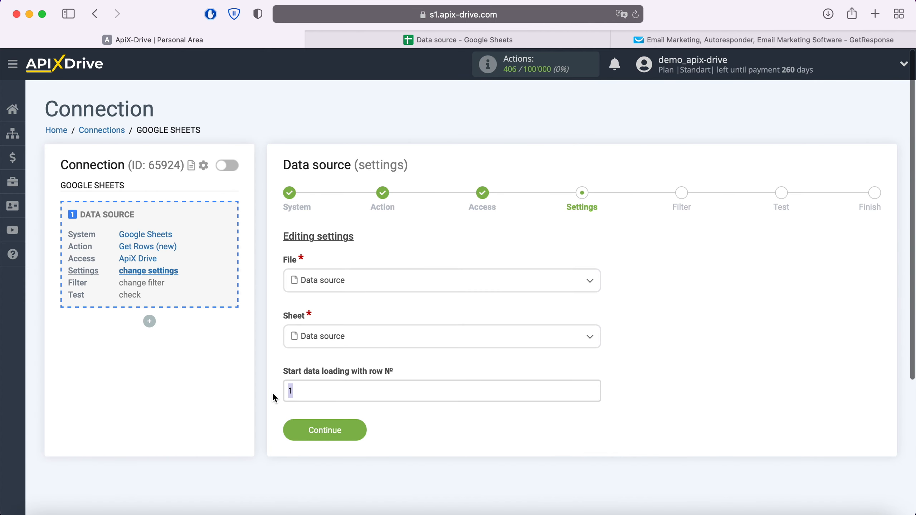
pyautogui.write('2')
pyautogui.click(358, 431)
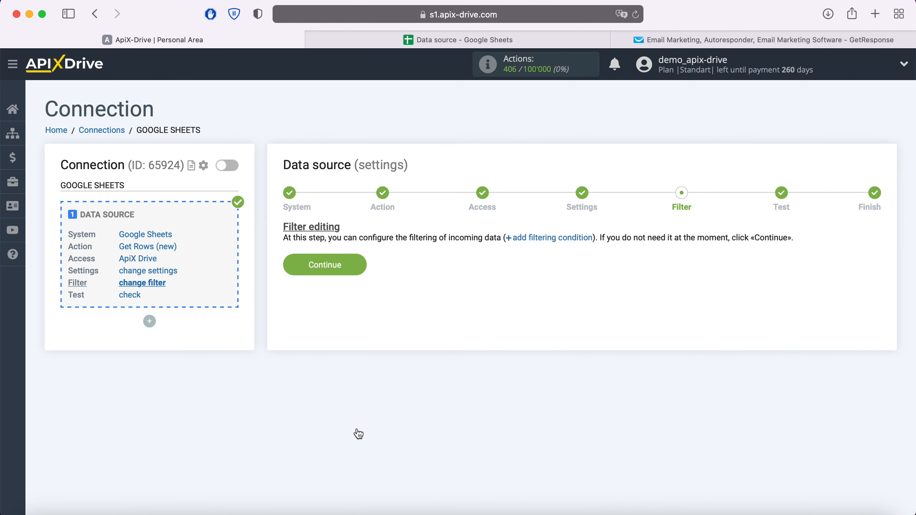
# Finish the data source setup without a filter, accept its test data and start configuring data receiving.
pyautogui.click(361, 269)
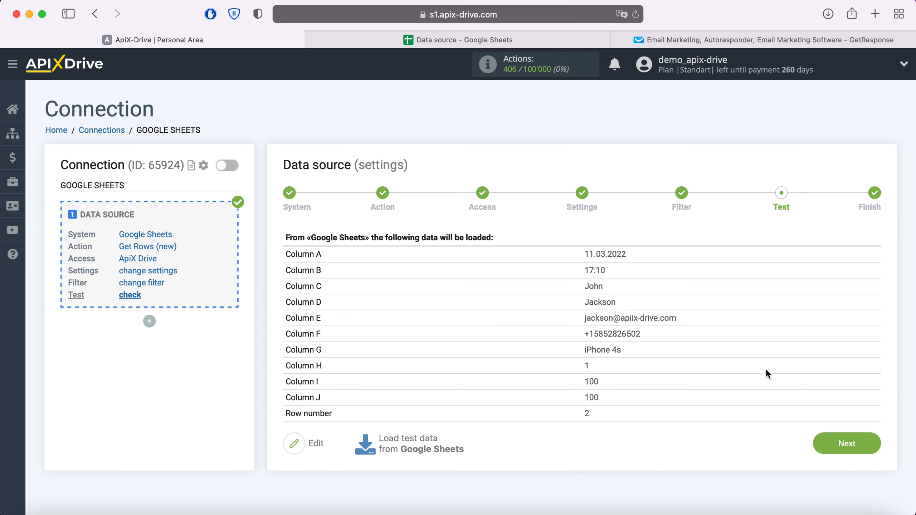
pyautogui.click(867, 442)
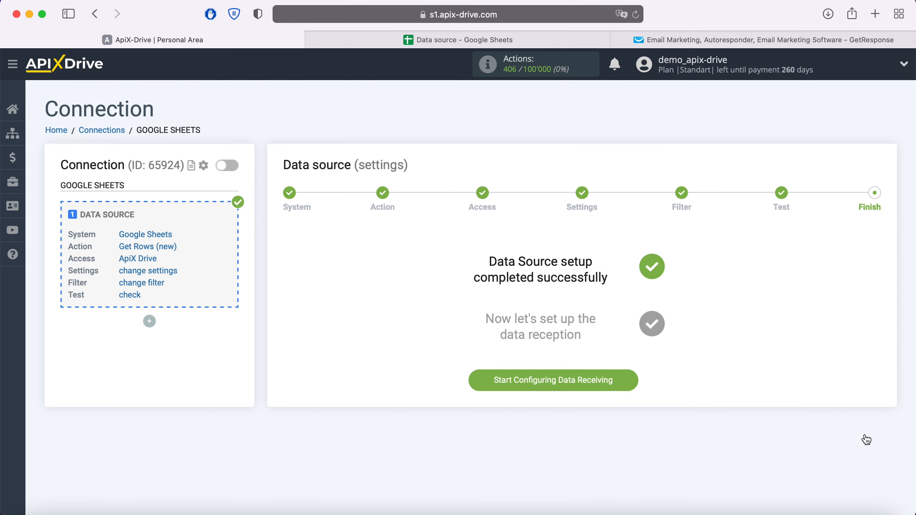
pyautogui.click(630, 382)
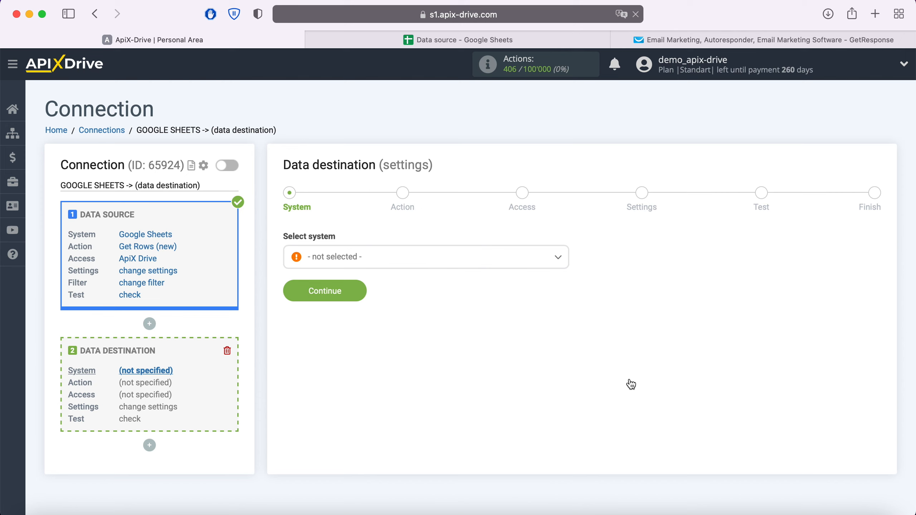
# Choose GetResponse as the data destination system and continue to its action.
pyautogui.click(528, 265)
pyautogui.scroll(-10, 509, 359)
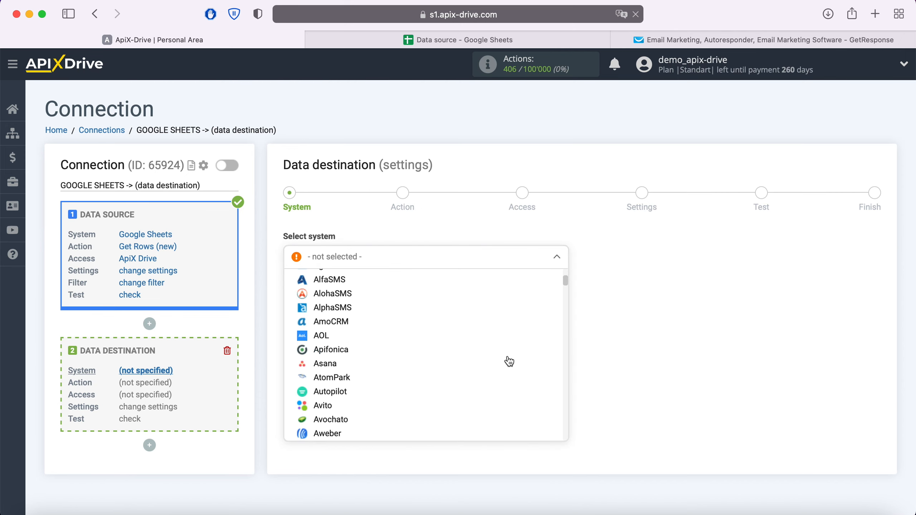
pyautogui.scroll(-7, 507, 361)
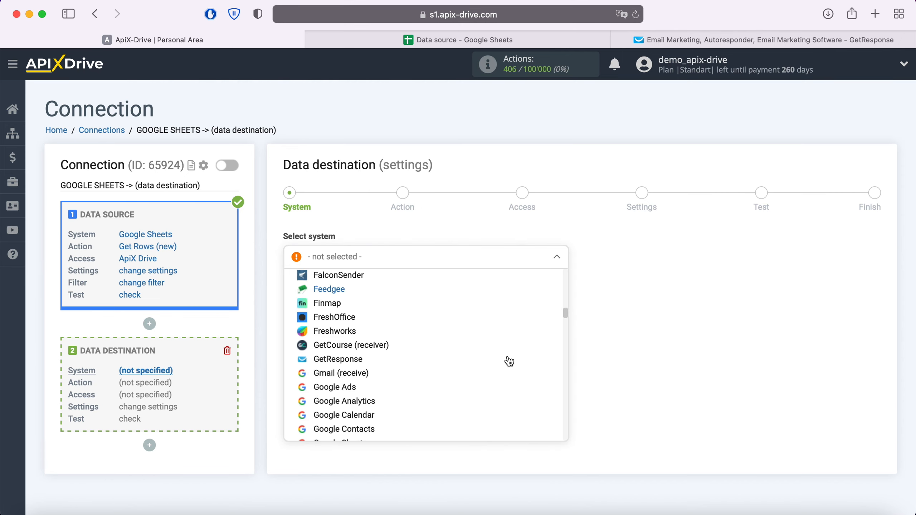
pyautogui.click(345, 352)
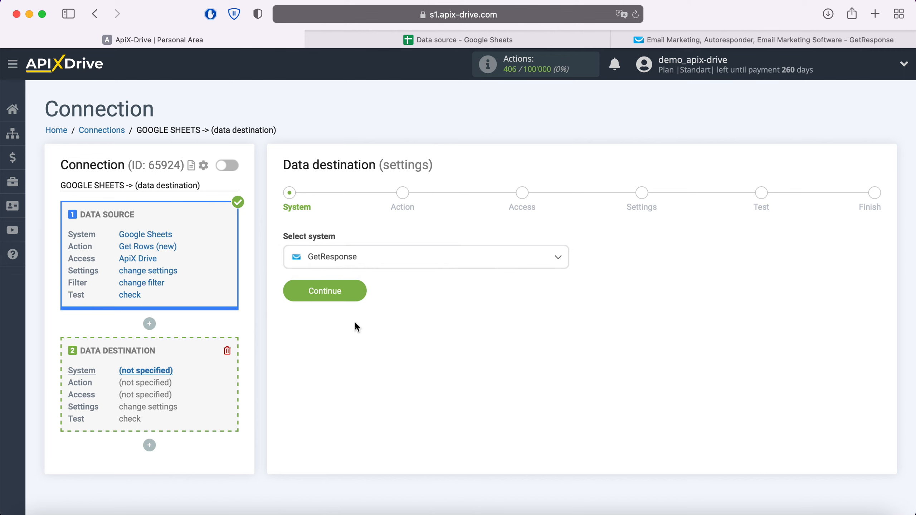
pyautogui.click(359, 294)
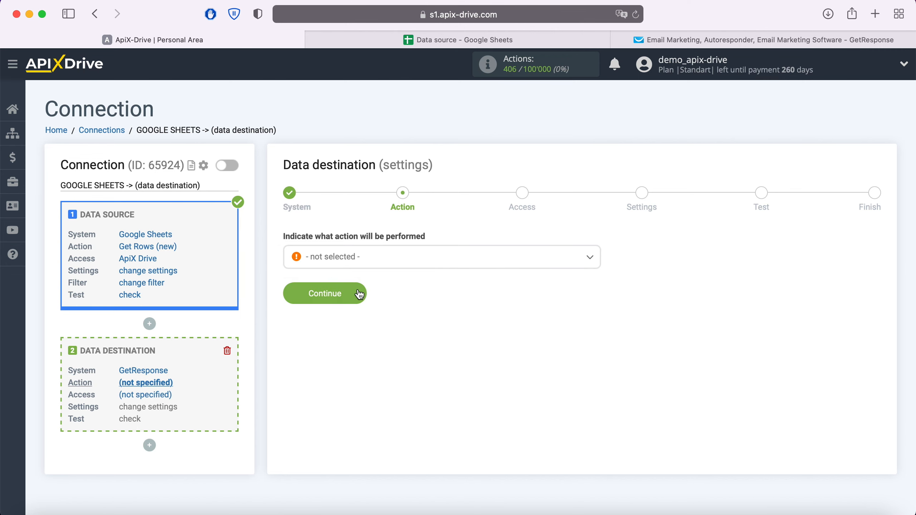
# Set the GetResponse destination action to Add Contacts and continue to its access settings.
pyautogui.click(376, 261)
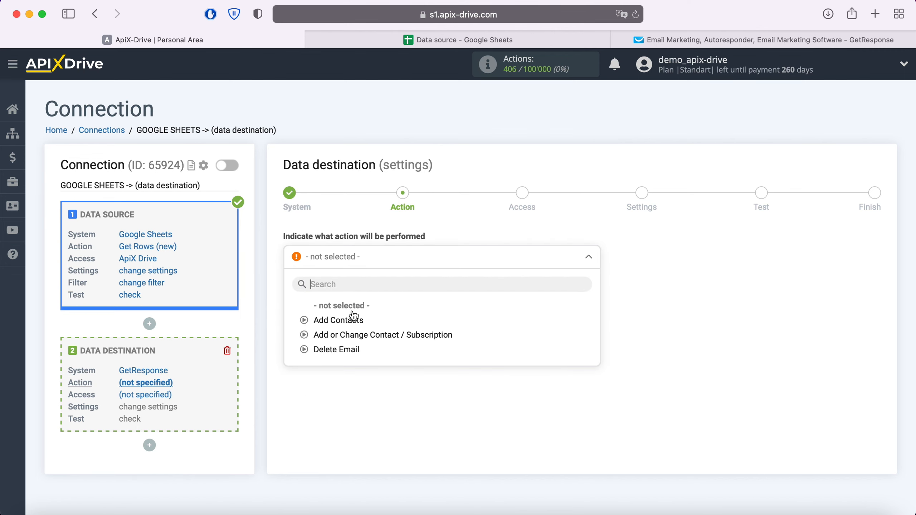
pyautogui.click(342, 321)
pyautogui.click(358, 298)
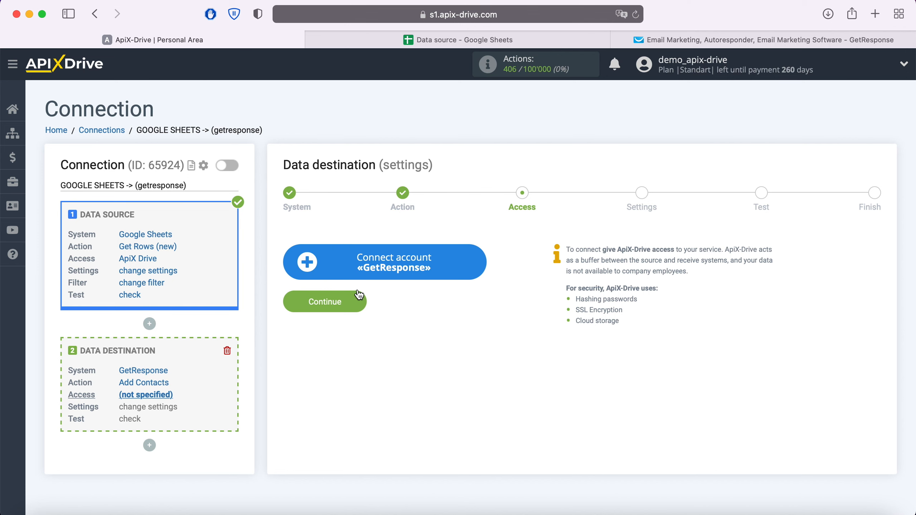
pyautogui.click(479, 264)
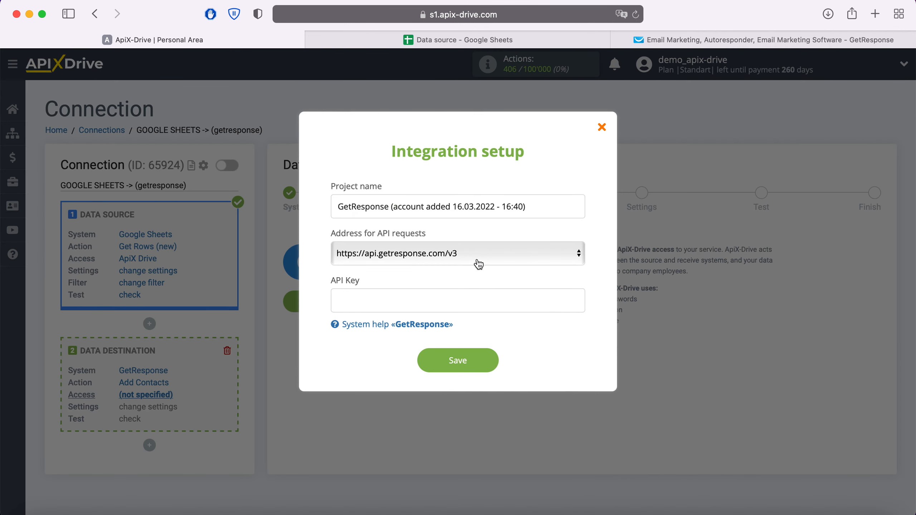
pyautogui.click(512, 253)
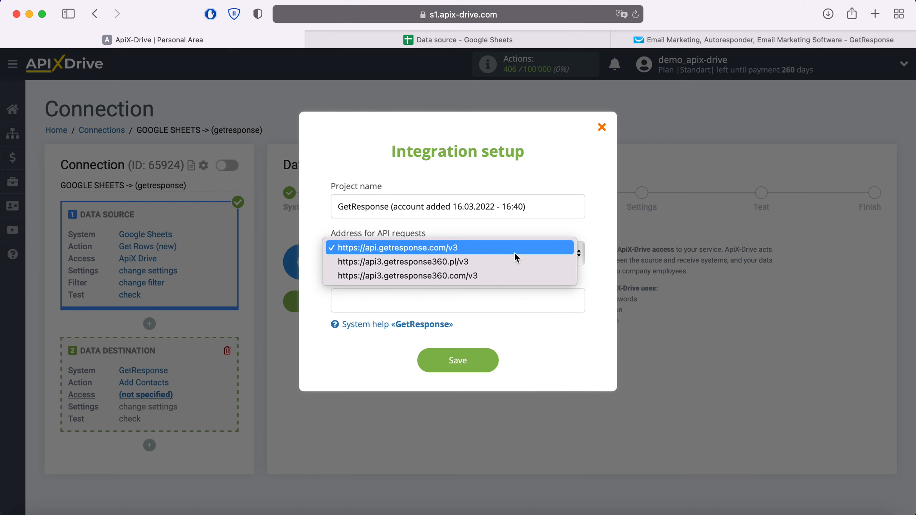
pyautogui.click(515, 253)
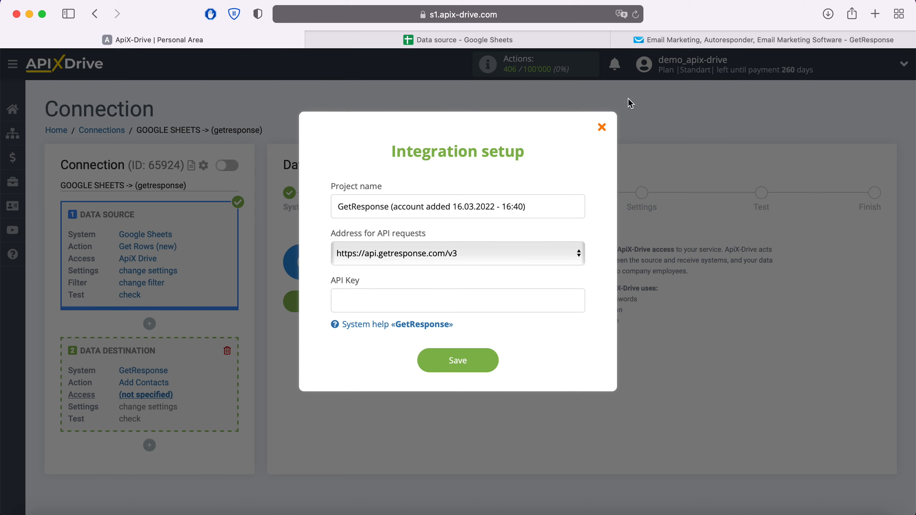
# Switch to GetResponse and open the API key page of its integrations.
pyautogui.click(705, 40)
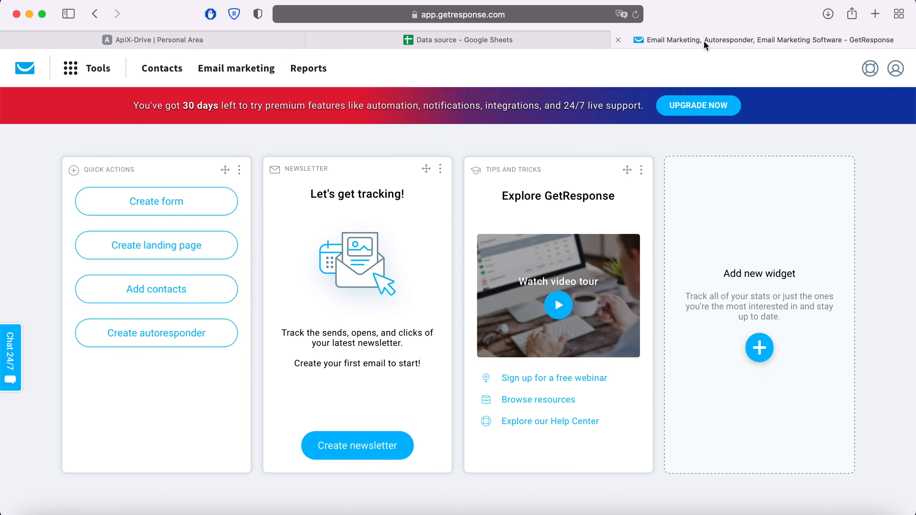
pyautogui.click(67, 72)
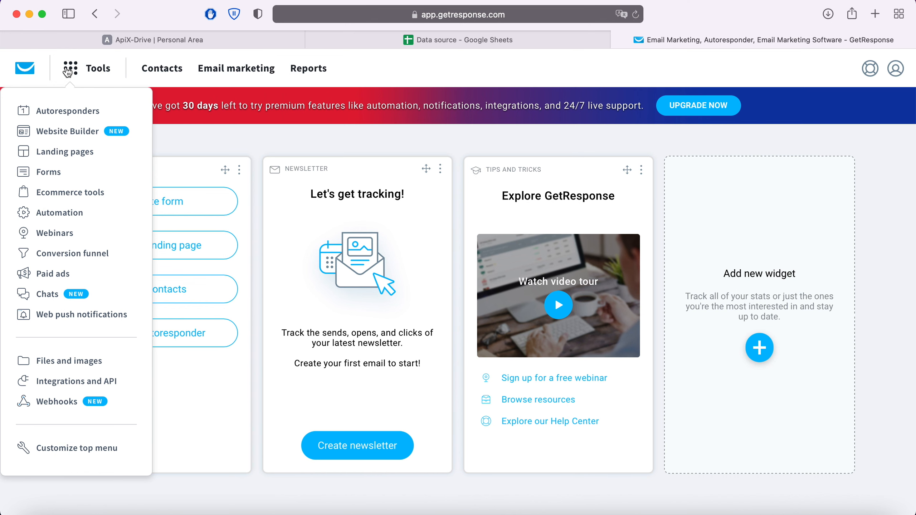
pyautogui.click(96, 381)
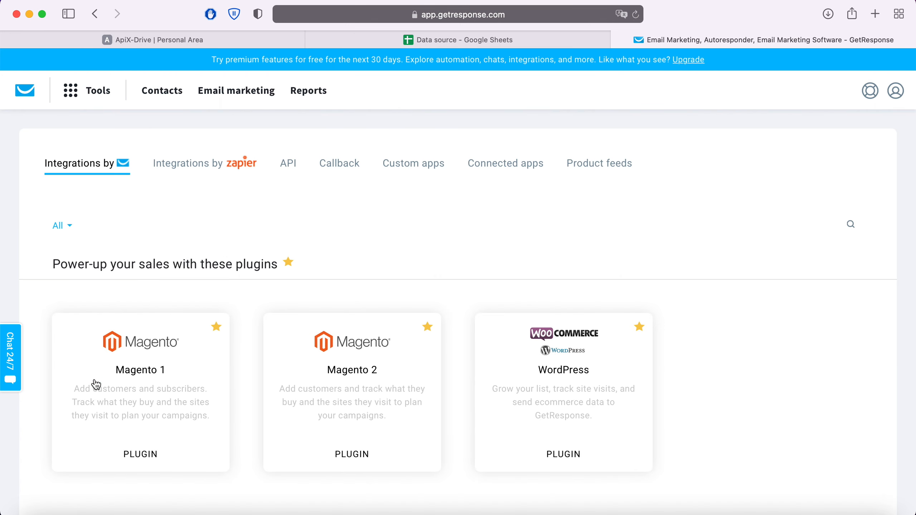
pyautogui.click(293, 165)
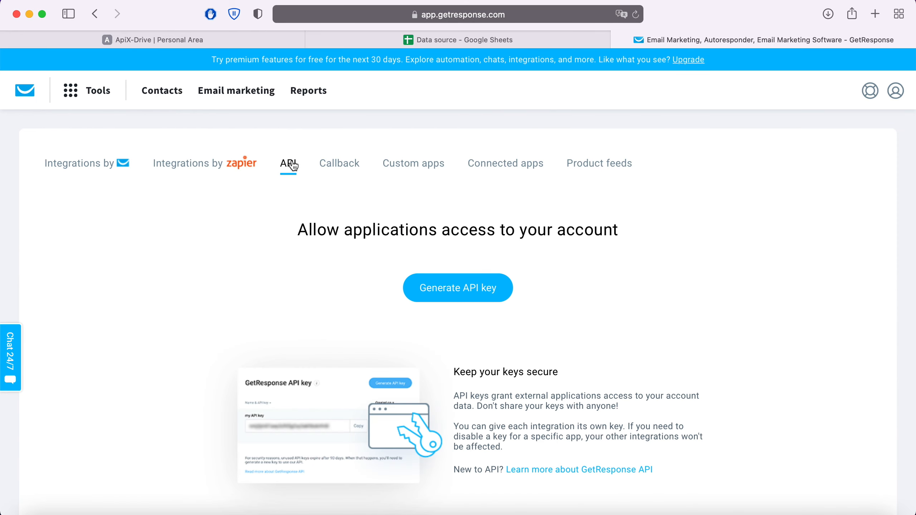
# Generate a GetResponse API key named ApiX-Drive.
pyautogui.click(471, 287)
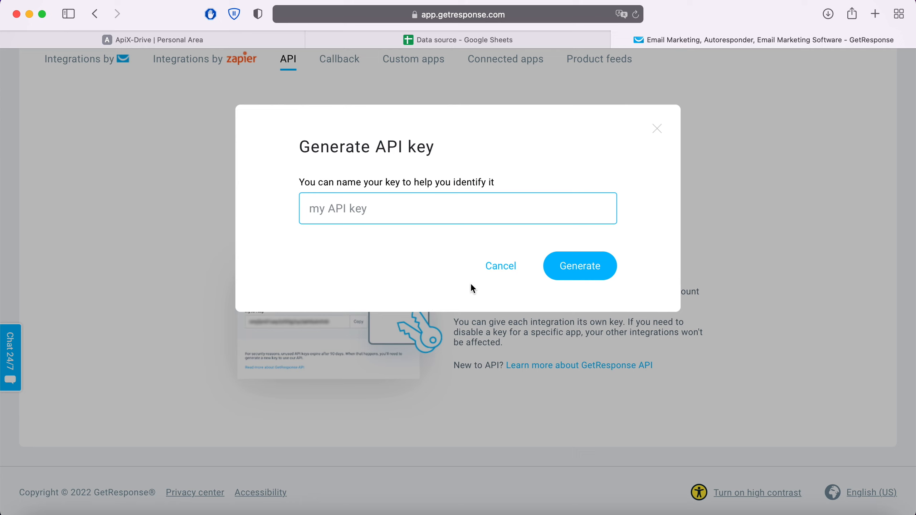
pyautogui.write('ApiX-Drive')
pyautogui.click(590, 267)
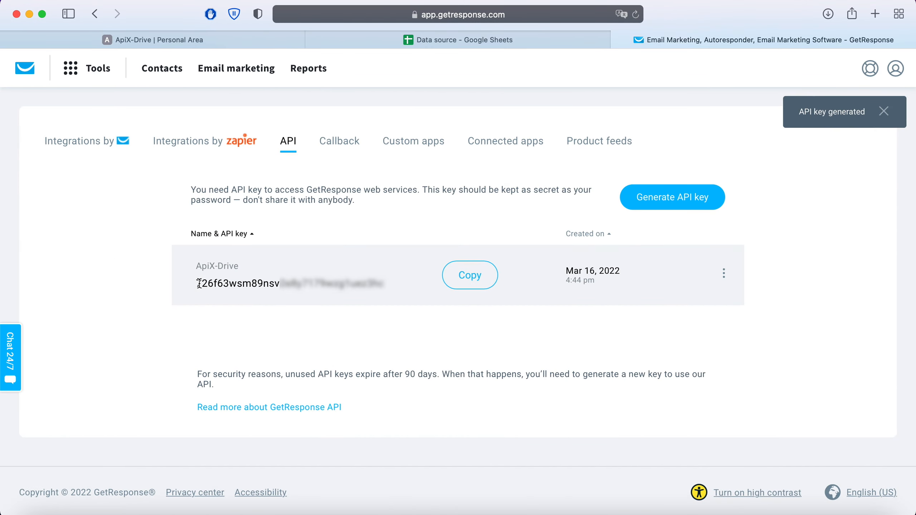
# Copy the generated API key, paste it into the API Key field of the integration setup in ApiX-Drive, and save the account.
pyautogui.moveTo(196, 284); pyautogui.dragTo(383, 284)
pyautogui.rightClick(359, 286)
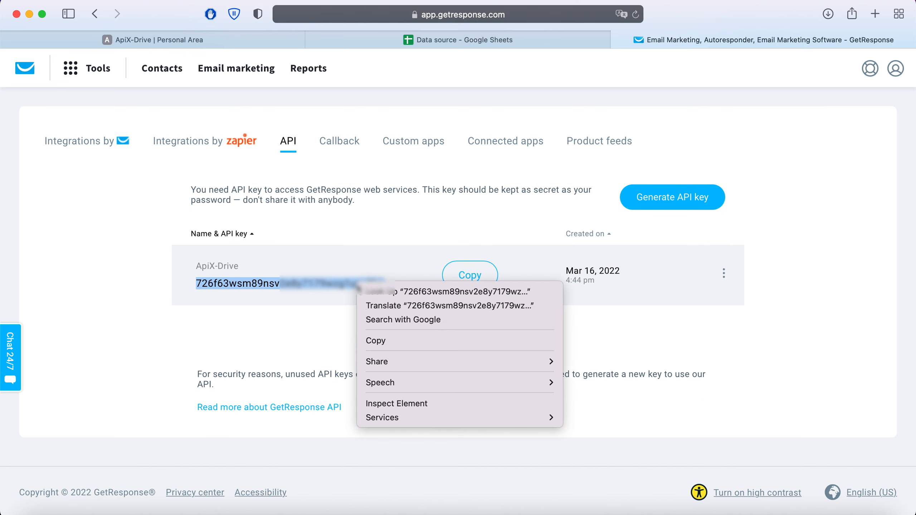
pyautogui.click(204, 40)
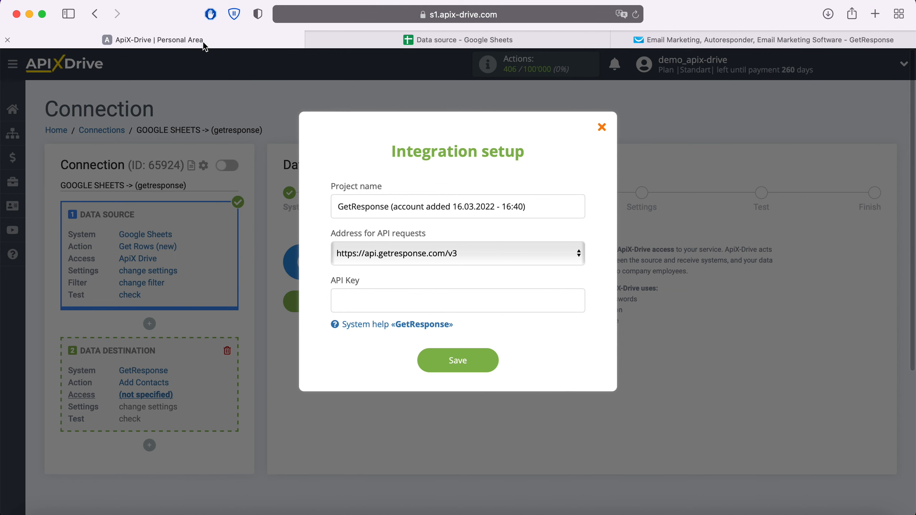
pyautogui.rightClick(357, 307)
pyautogui.click(398, 348)
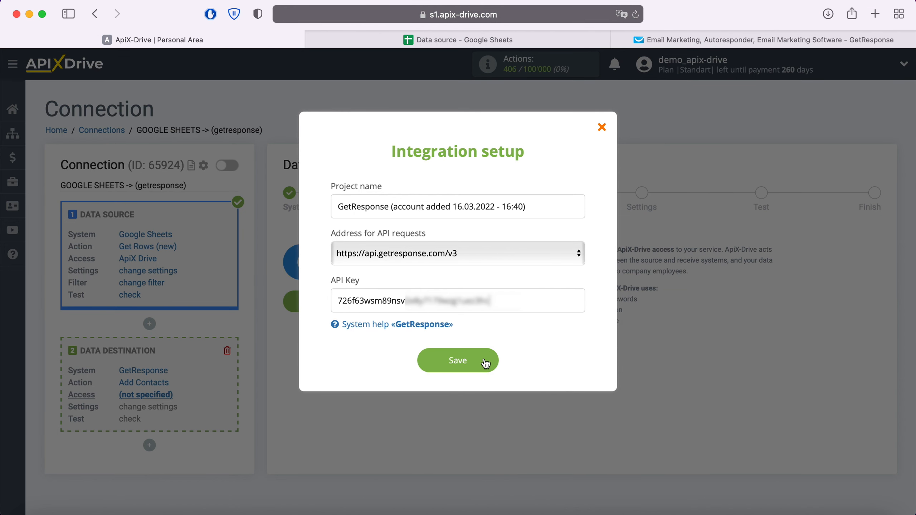
pyautogui.click(488, 361)
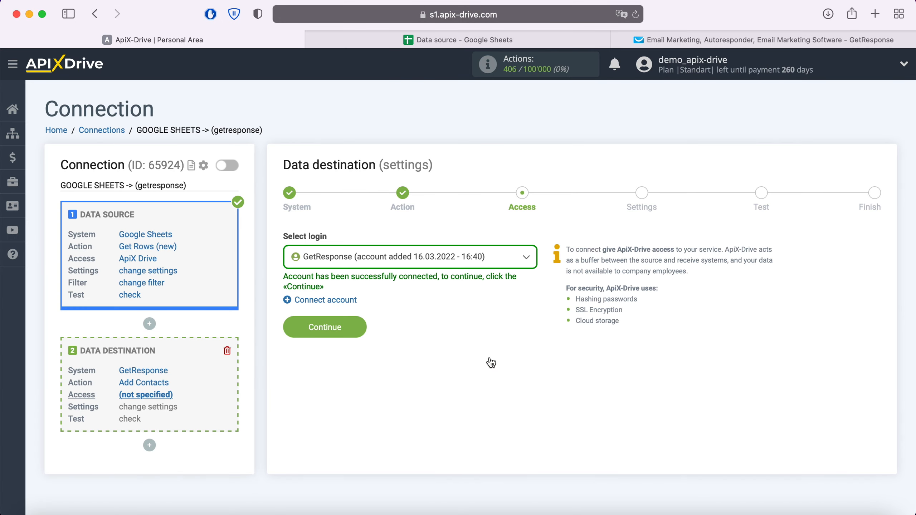
# Continue with the newly connected GetResponse account and choose its existing contact list as the campaign.
pyautogui.click(514, 257)
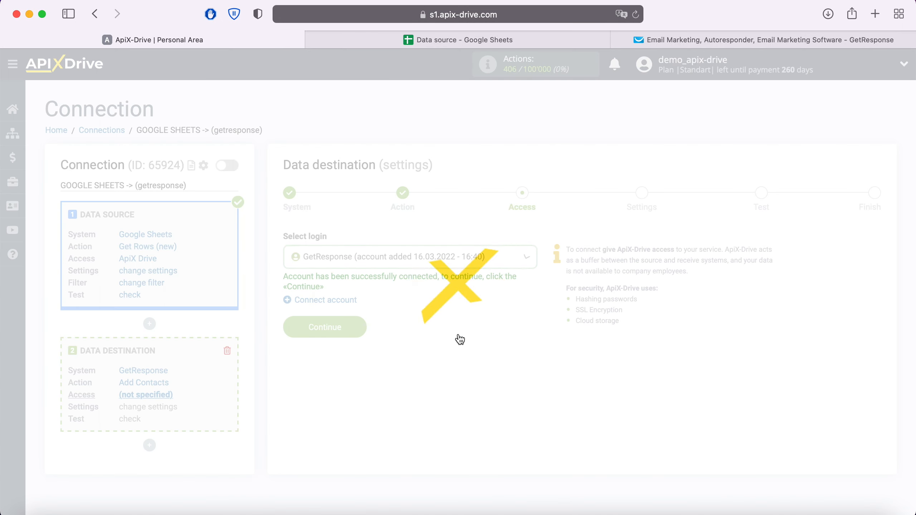
pyautogui.click(358, 327)
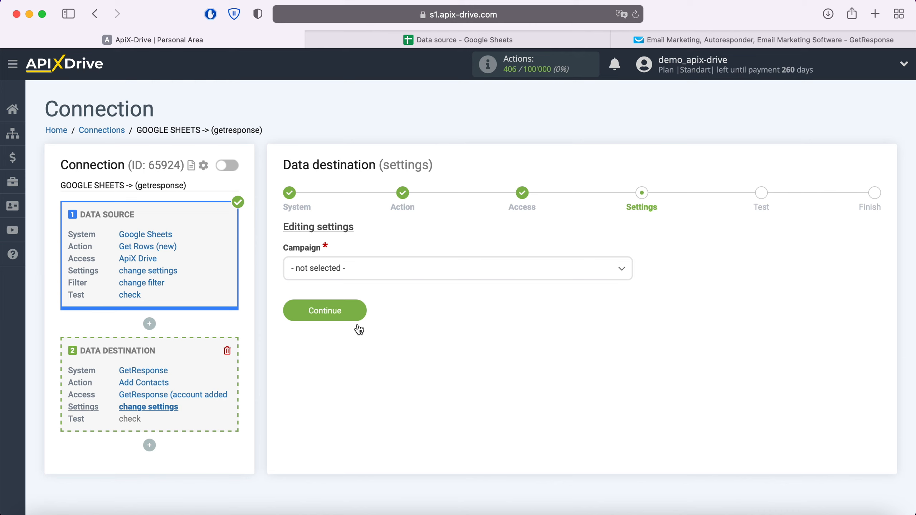
pyautogui.click(348, 269)
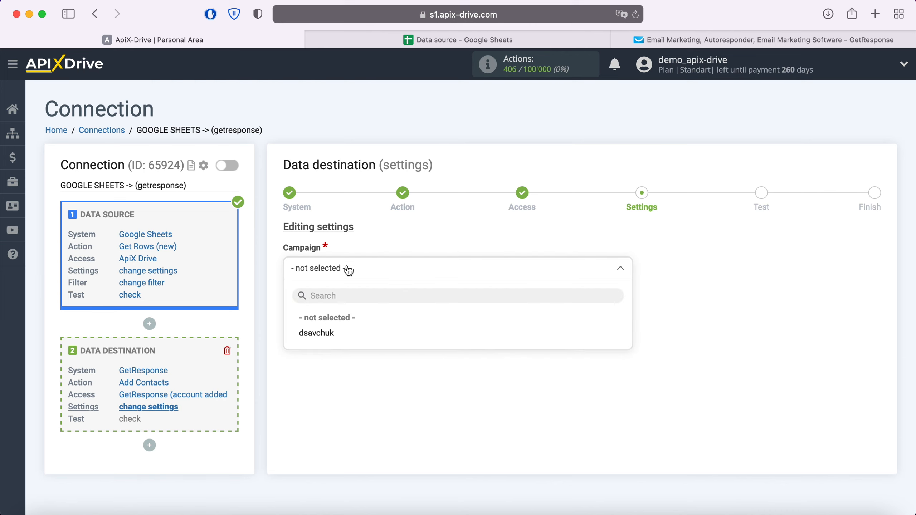
pyautogui.click(335, 333)
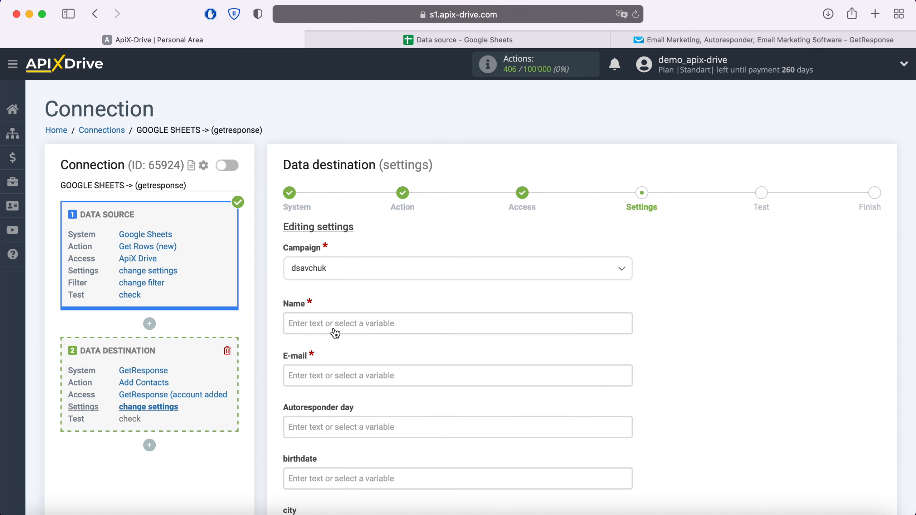
# Map the Name field to Google Sheets Column C and the E-mail field to Column E.
pyautogui.click(335, 329)
pyautogui.scroll(-8, 472, 305)
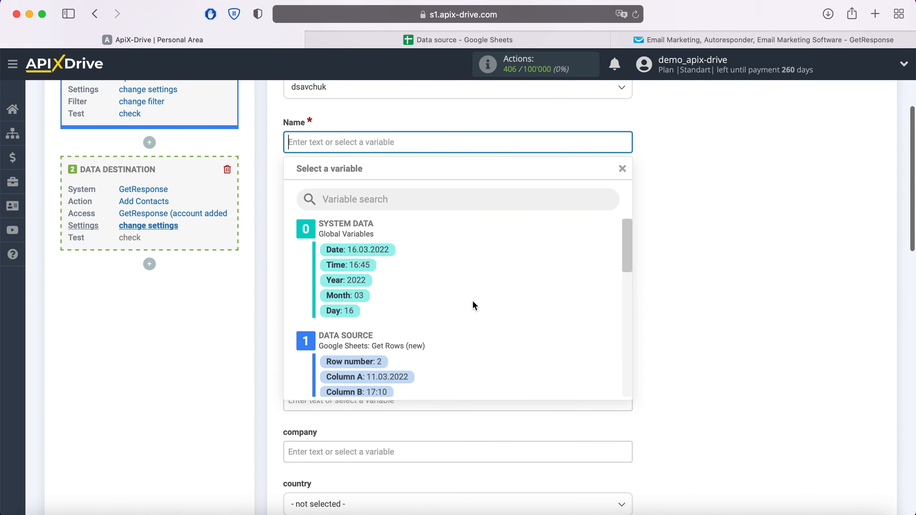
pyautogui.click(380, 308)
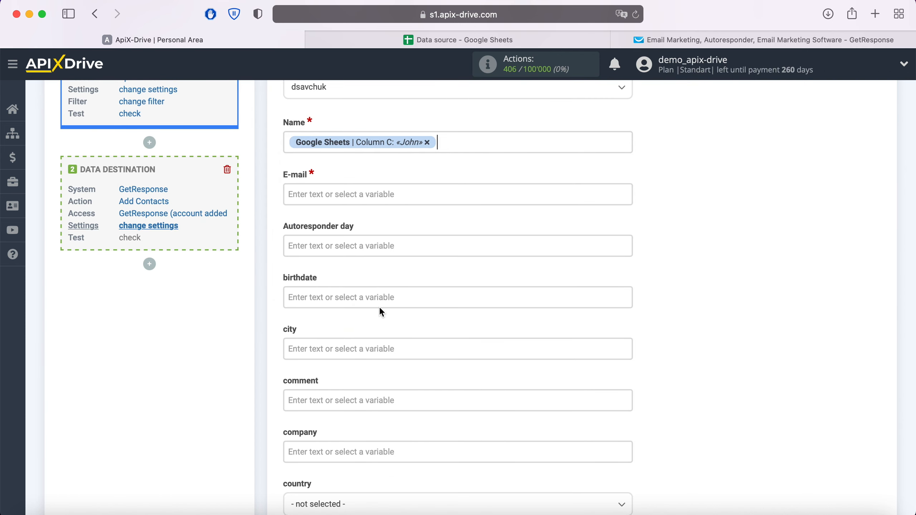
pyautogui.click(360, 195)
pyautogui.scroll(-4, 462, 273)
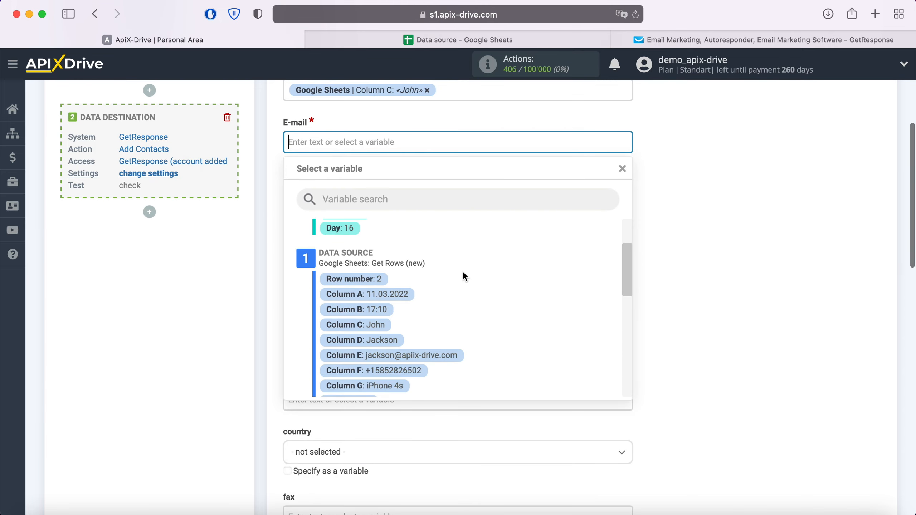
pyautogui.click(435, 365)
# Map both the mobile_phone and phone fields to Google Sheets Column F.
pyautogui.scroll(-8, 432, 356)
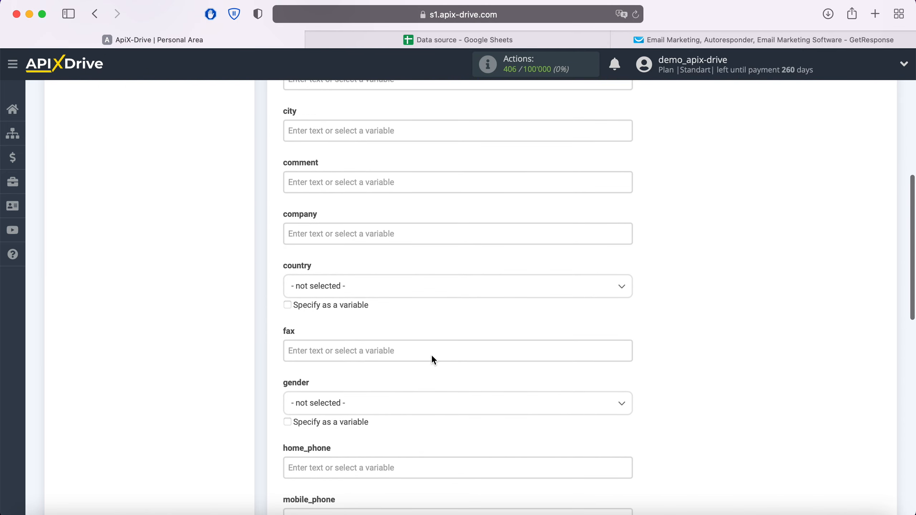
pyautogui.scroll(-2, 431, 356)
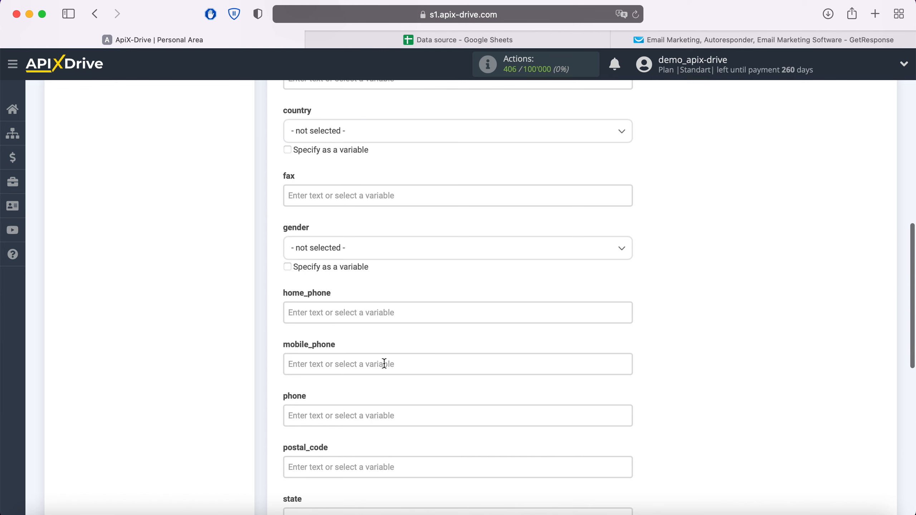
pyautogui.click(384, 363)
pyautogui.scroll(-6, 384, 363)
pyautogui.scroll(-5, 483, 280)
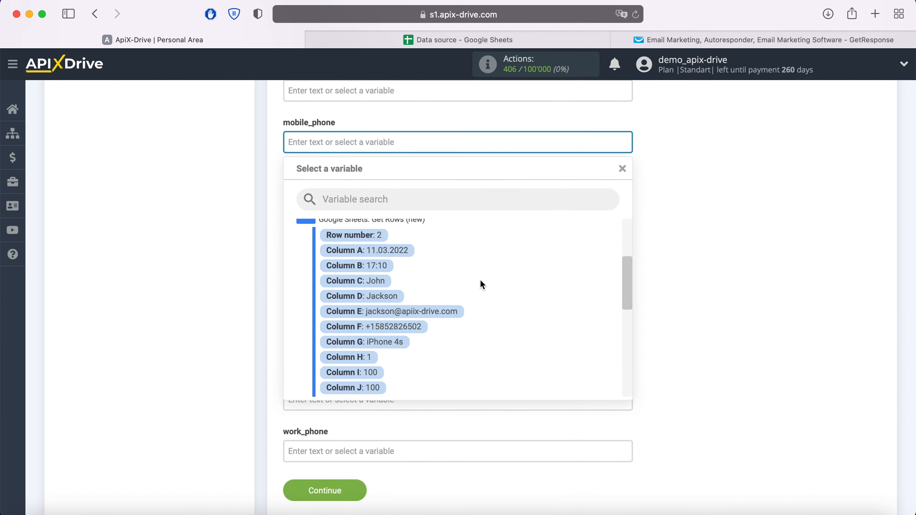
pyautogui.click(413, 324)
pyautogui.click(350, 198)
pyautogui.scroll(-4, 466, 308)
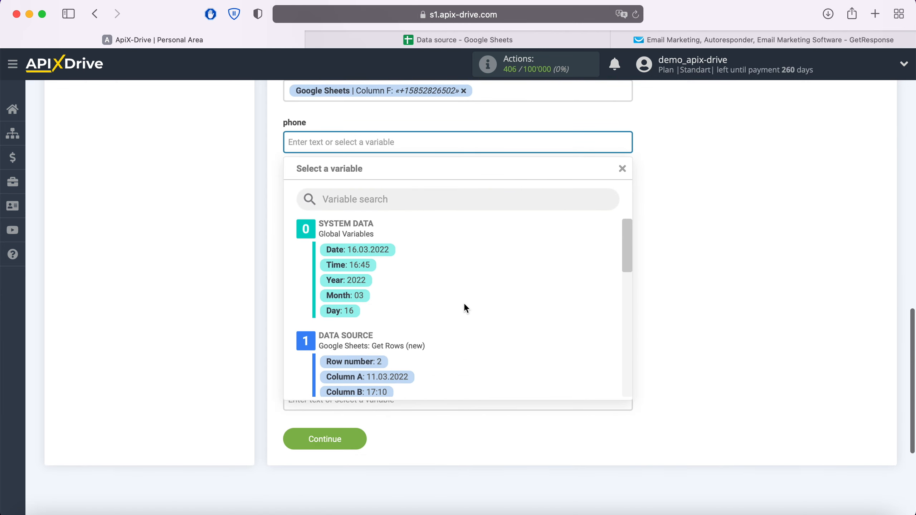
pyautogui.click(419, 382)
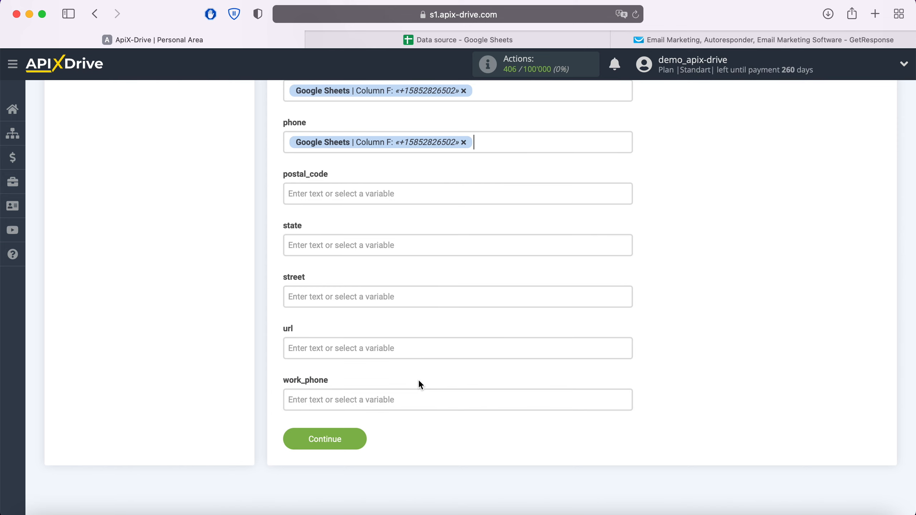
# Add Google Sheets Column D after Column C in the Name field.
pyautogui.scroll(15, 419, 382)
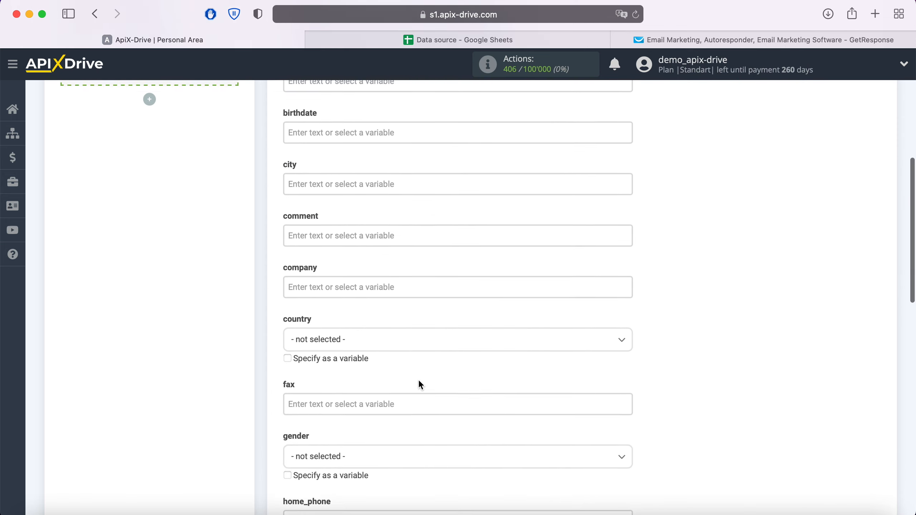
pyautogui.scroll(3, 418, 383)
pyautogui.click(467, 237)
pyautogui.scroll(-1, 491, 336)
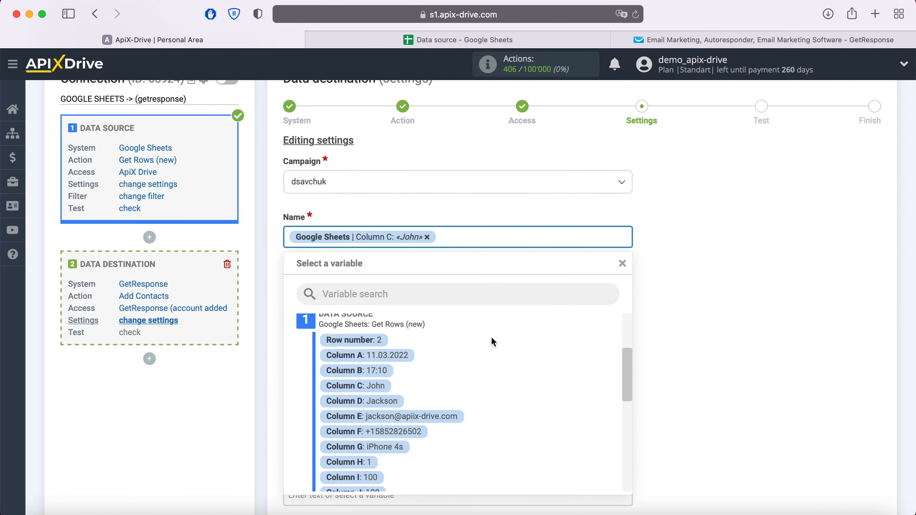
pyautogui.click(400, 416)
# Continue from the destination settings to the test and send the test data to GetResponse.
pyautogui.scroll(-10, 624, 336)
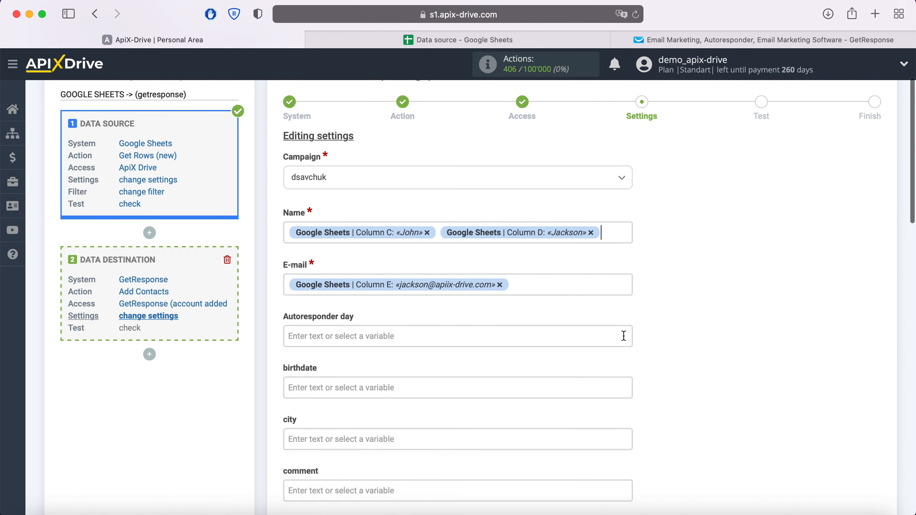
pyautogui.scroll(-10, 624, 336)
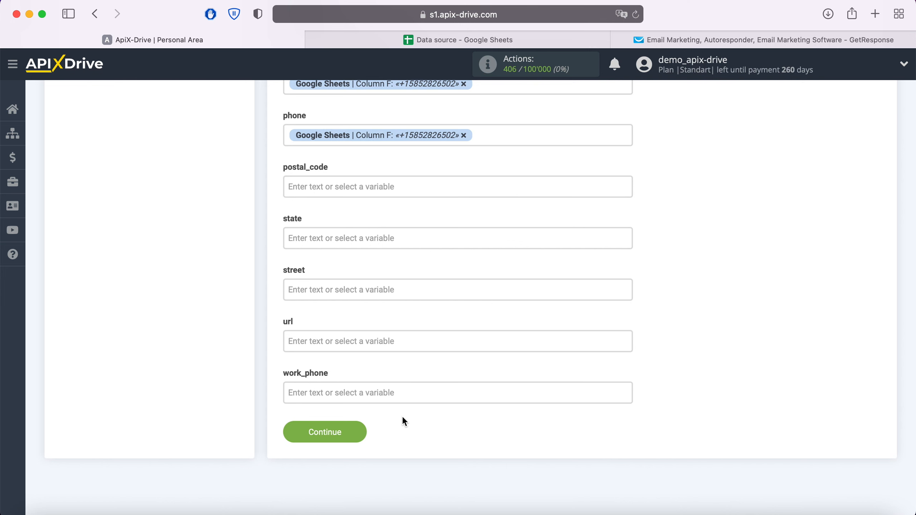
pyautogui.click(363, 431)
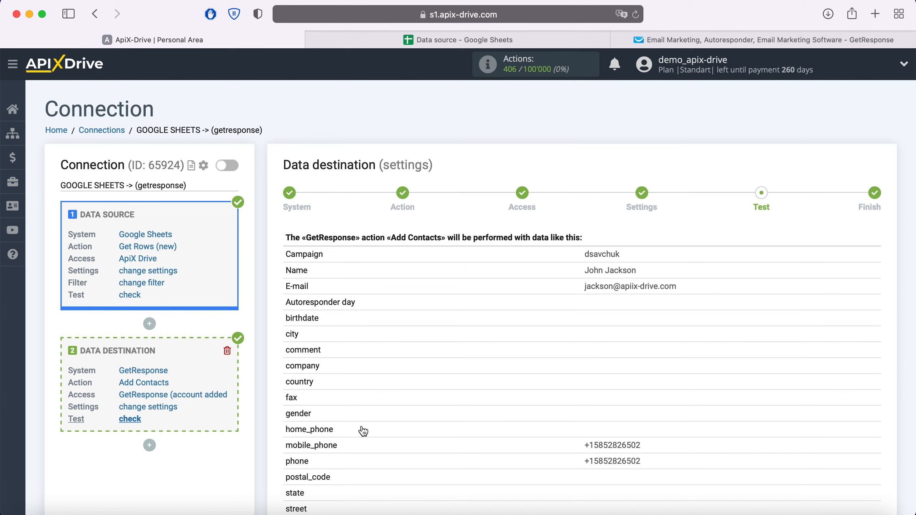
pyautogui.scroll(-6, 363, 431)
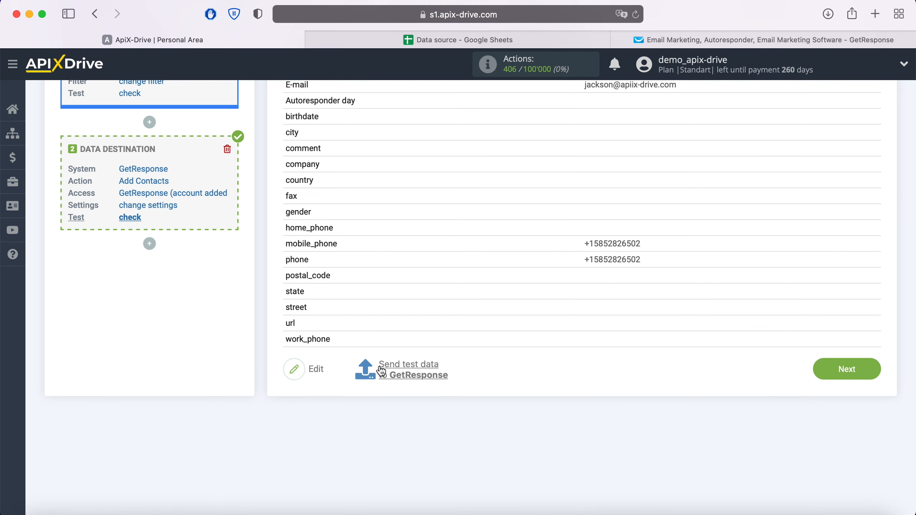
pyautogui.click(408, 370)
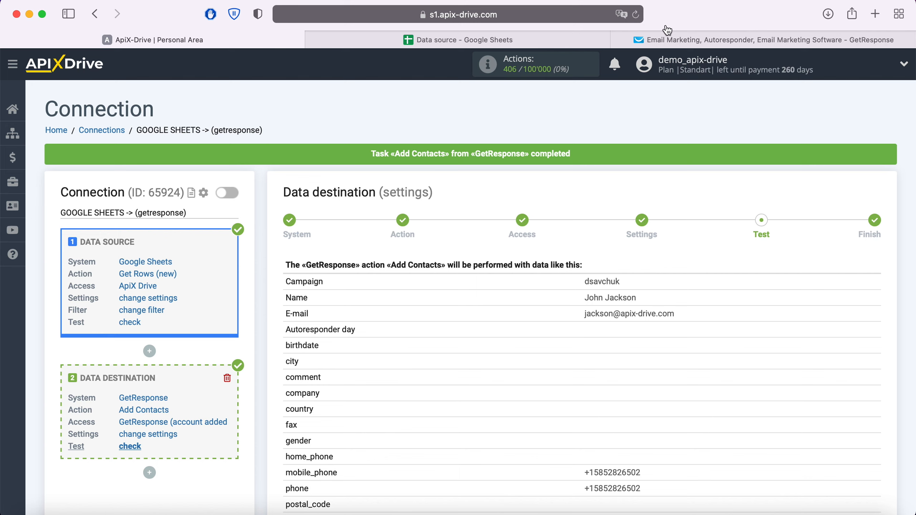
# Switch to GetResponse and open the newly added contact to check its name, e-mail and phone.
pyautogui.click(663, 37)
pyautogui.click(52, 365)
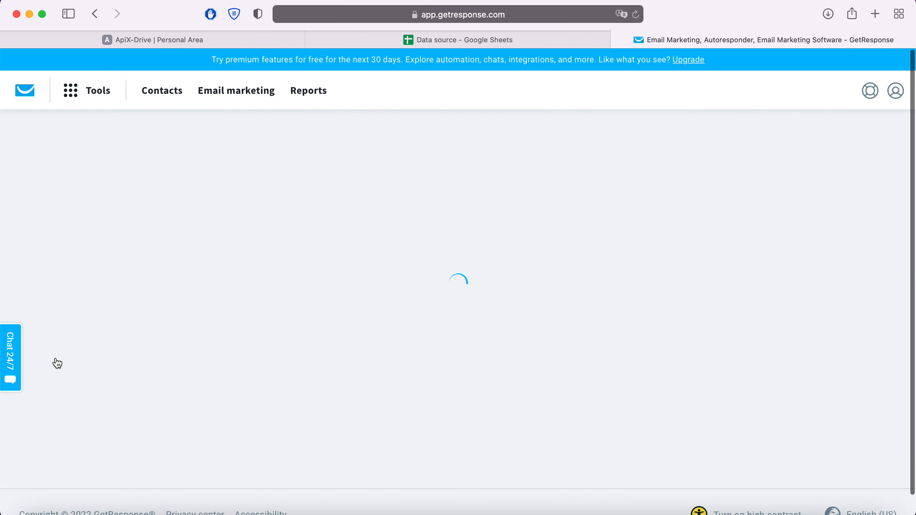
pyautogui.click(113, 383)
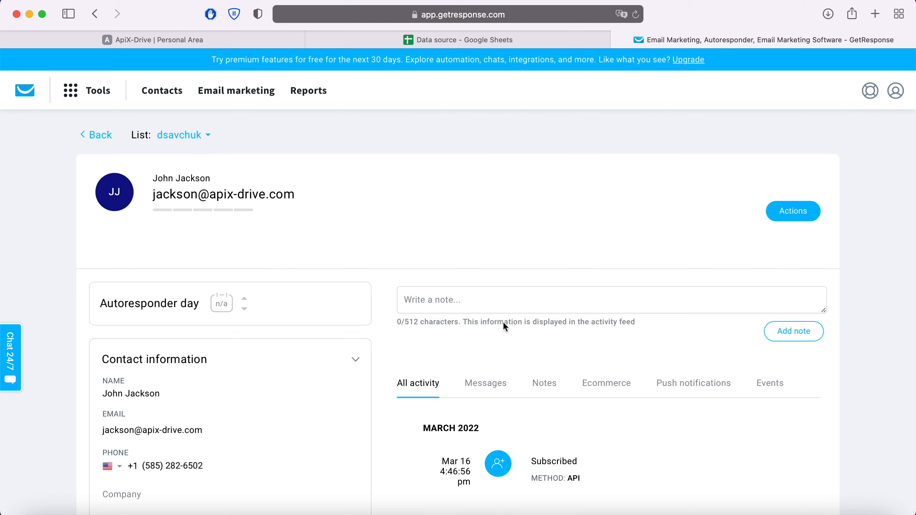
# Return to ApiX-Drive, finish the data destination setup and enable automatic updates for the connection.
pyautogui.click(163, 46)
pyautogui.scroll(-5, 787, 351)
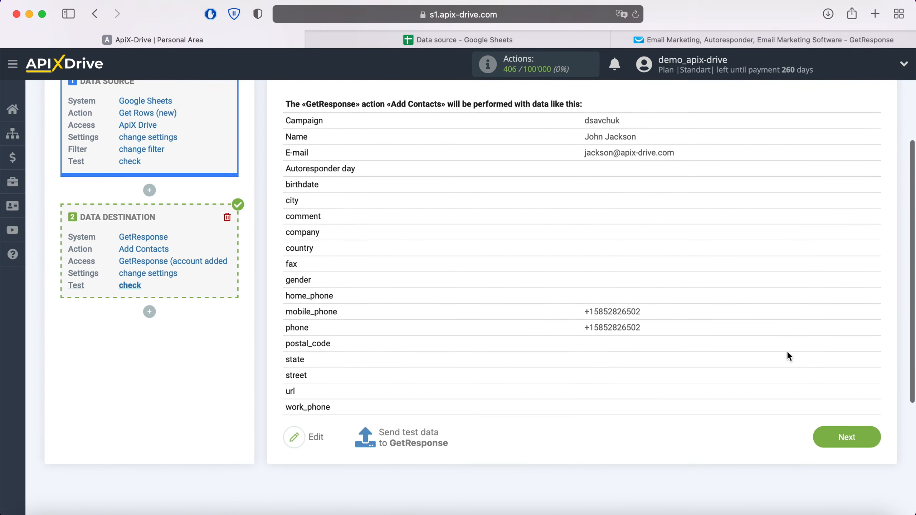
pyautogui.click(868, 407)
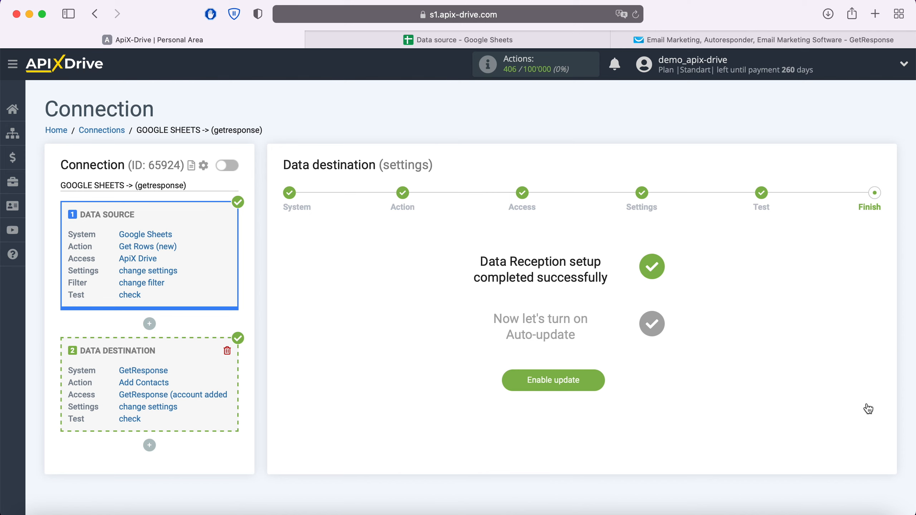
pyautogui.click(591, 387)
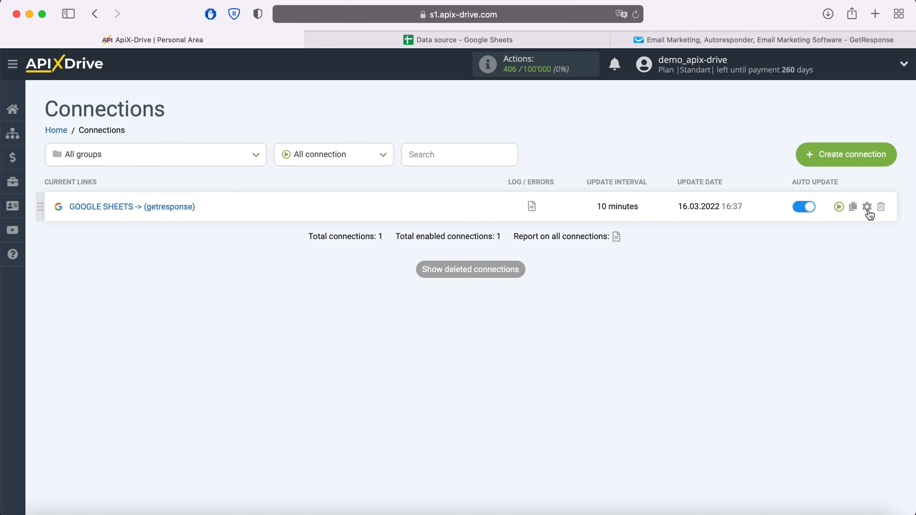
# Set the update interval of the GOOGLE SHEETS -> (getresponse) connection to 5 minutes and save its setup.
pyautogui.click(868, 208)
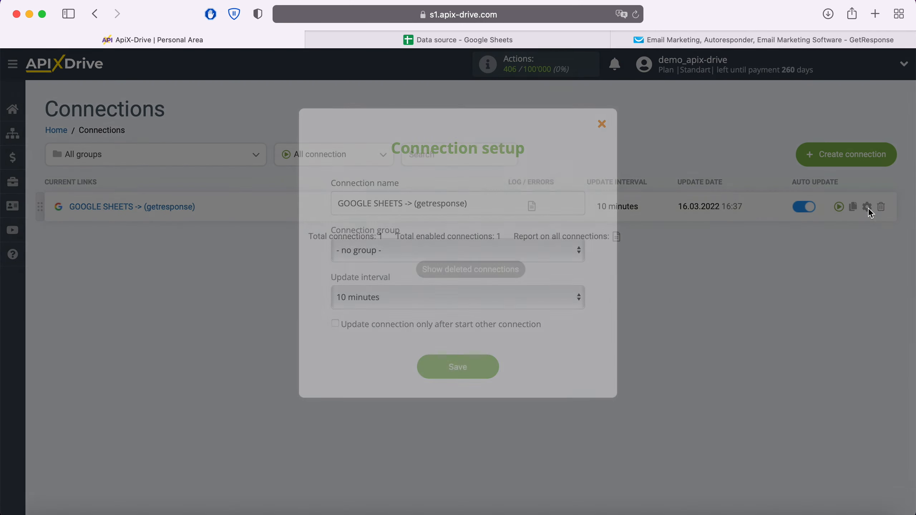
pyautogui.click(548, 296)
pyautogui.click(489, 295)
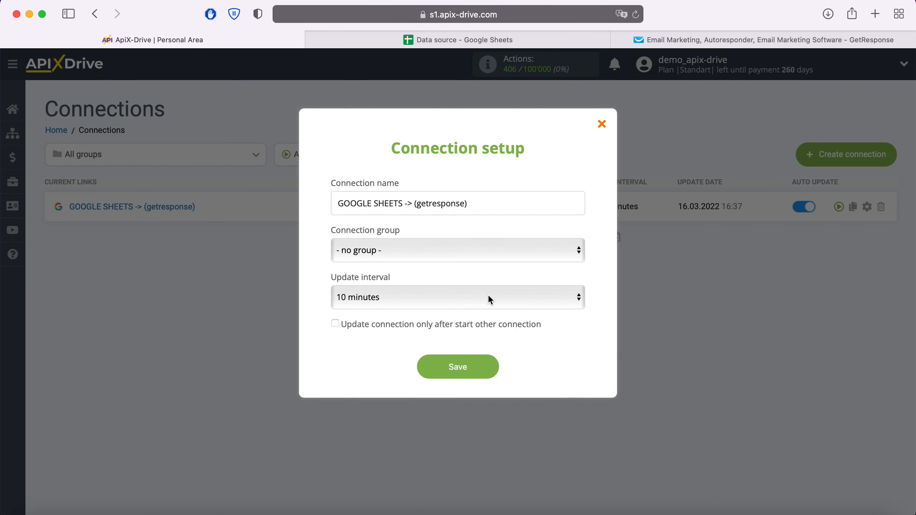
pyautogui.click(485, 367)
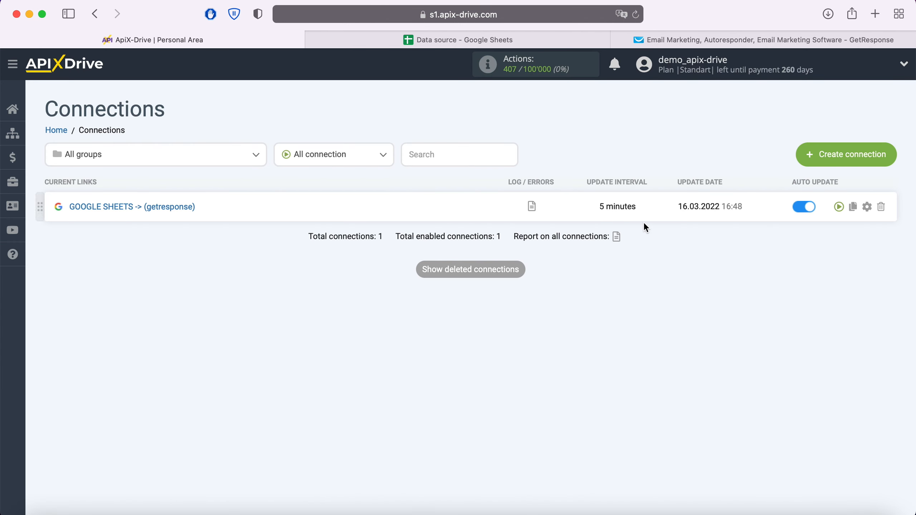